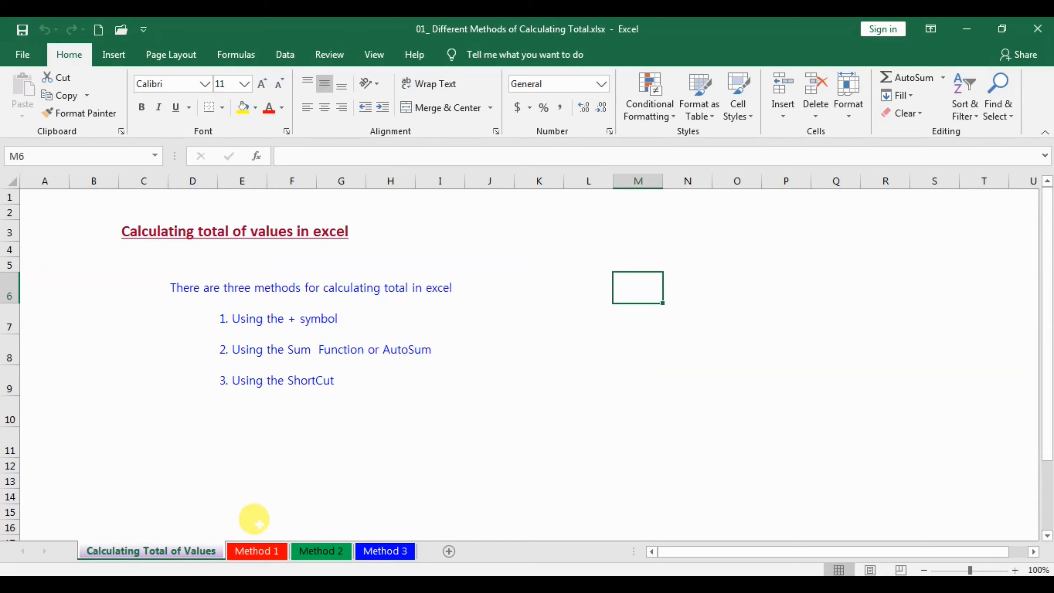
Step: On the Method 1 sheet, calculate the first student's total in G6 with the formula =D6+E6+F6
click(255, 550)
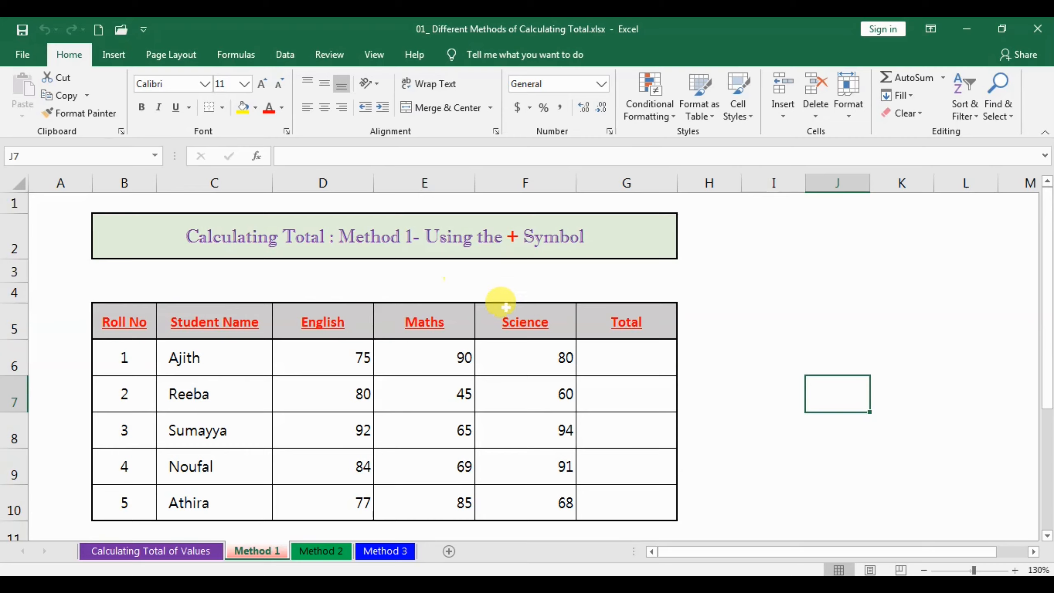
click(610, 354)
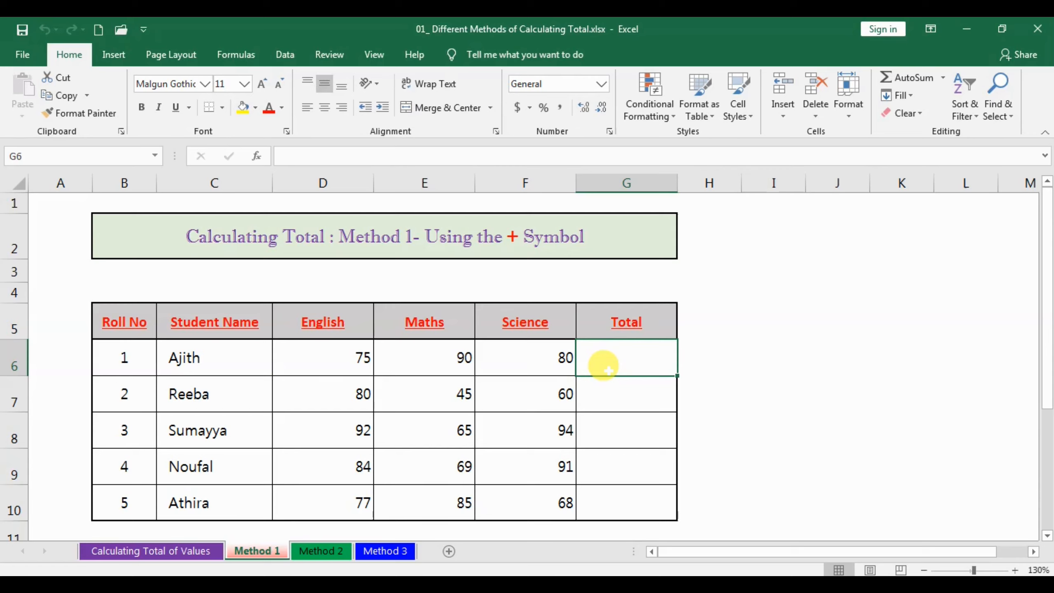
text(=)
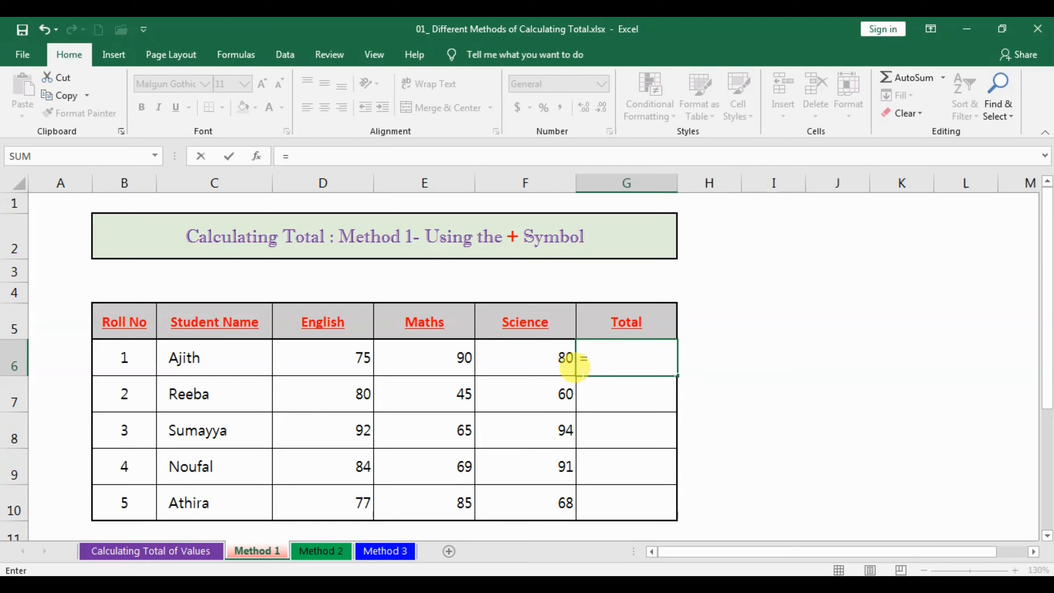
click(350, 360)
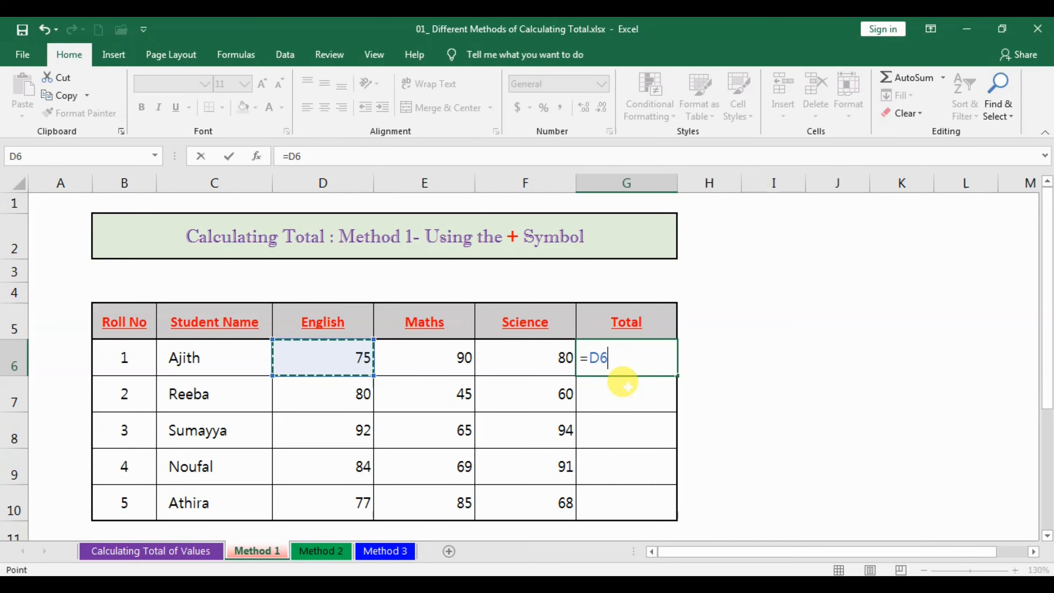
text(+)
click(440, 359)
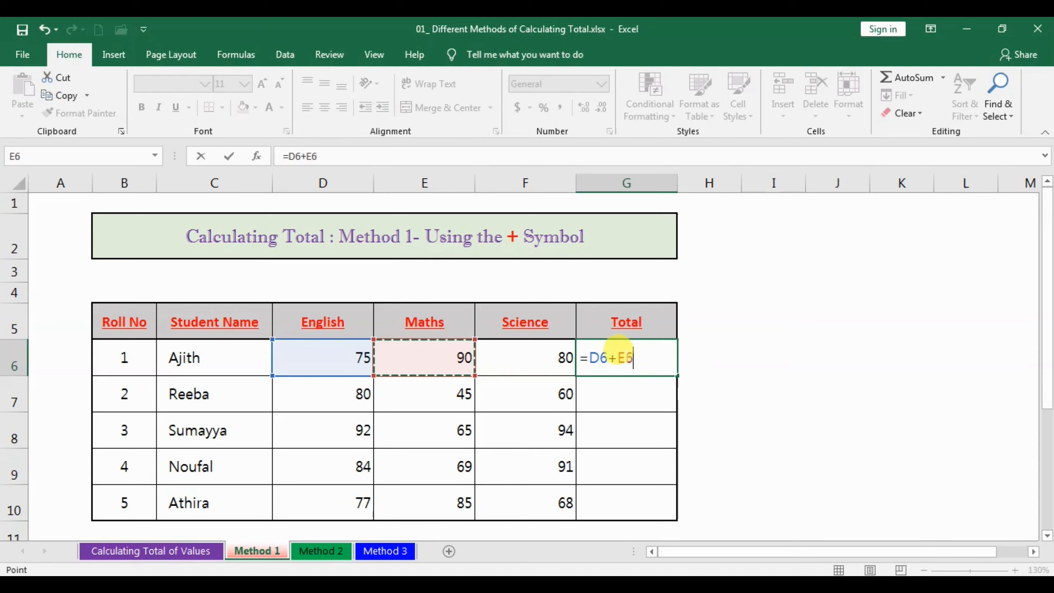
text(+)
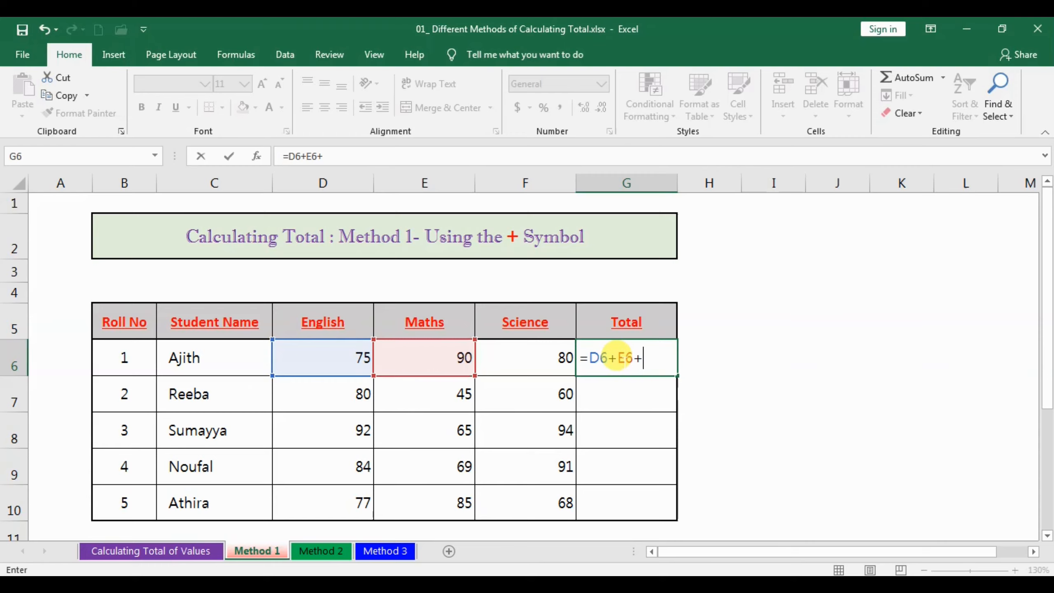
click(548, 353)
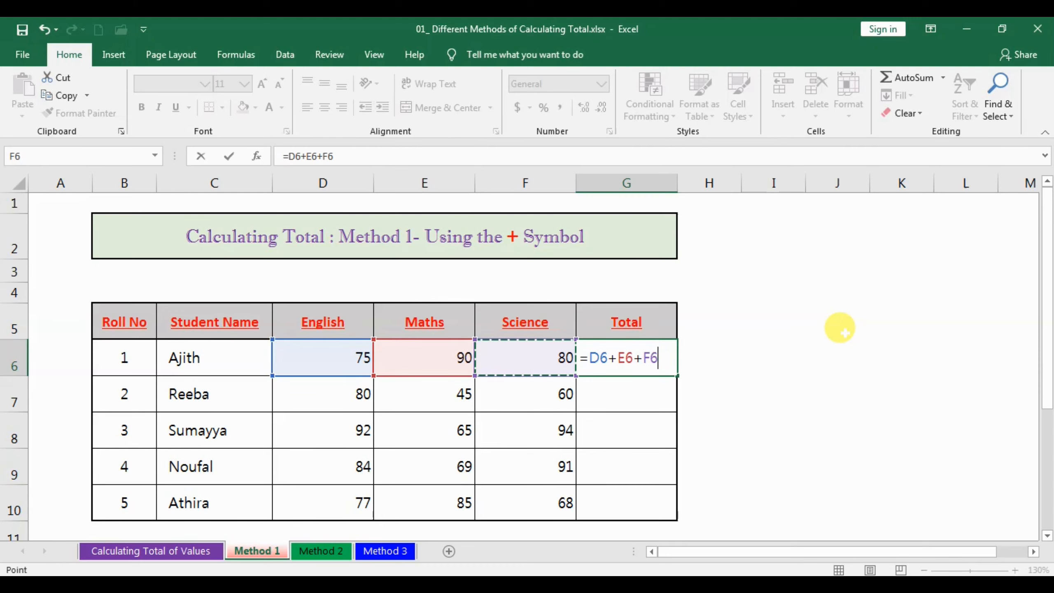
key(Return)
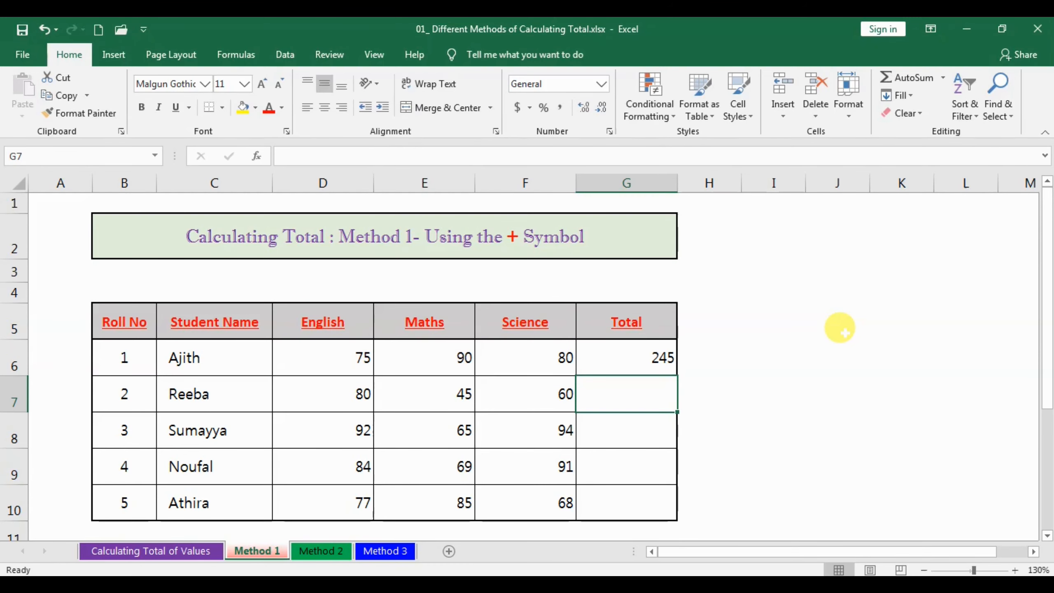
click(658, 359)
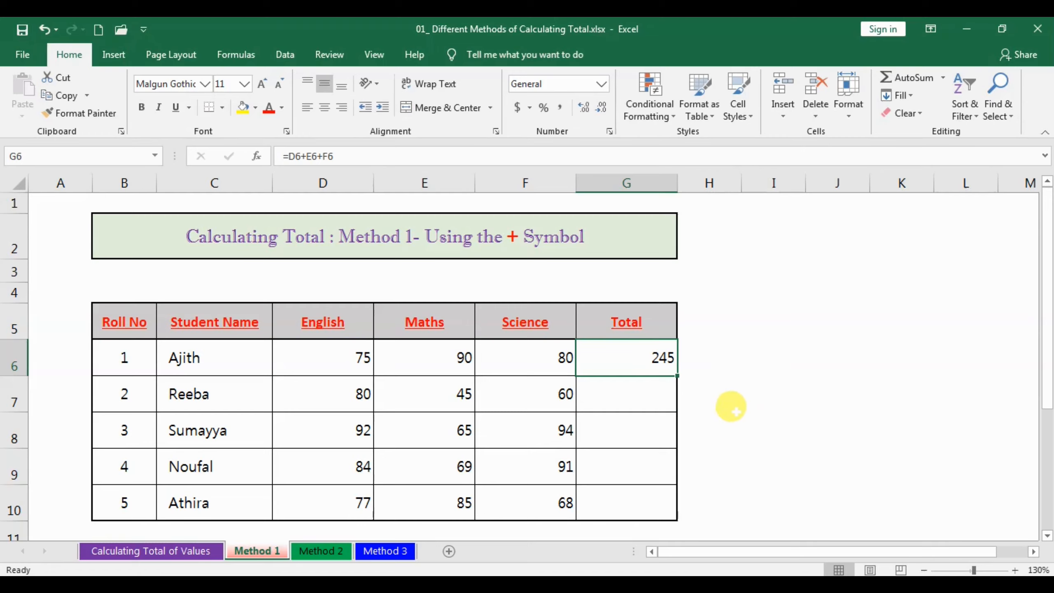
Step: Enter =D7+E7+F7 as the second student's total in G7, and delete it again
click(629, 396)
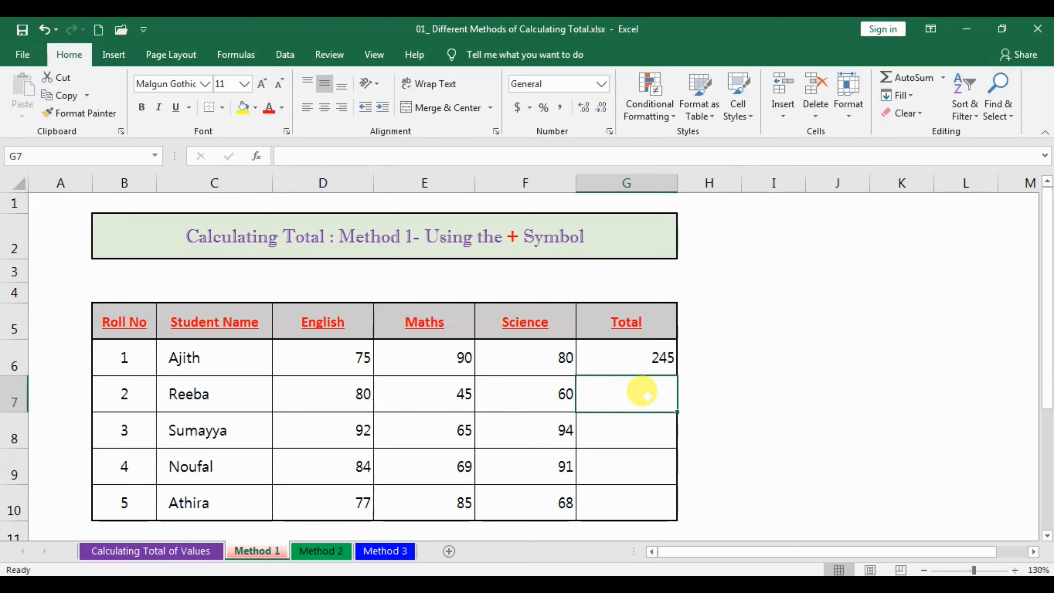
text(=)
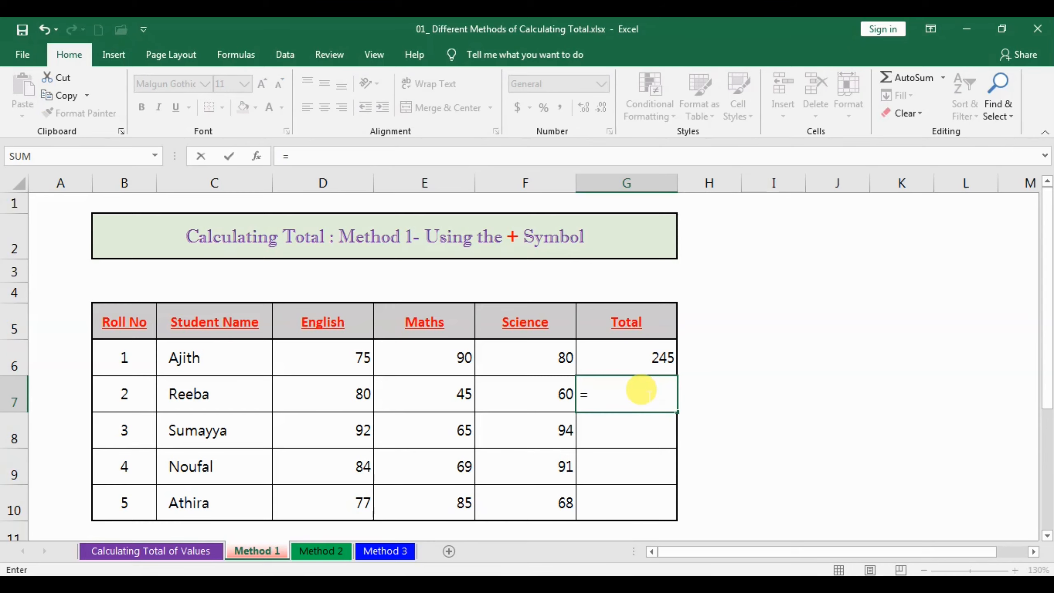
click(344, 392)
text(+)
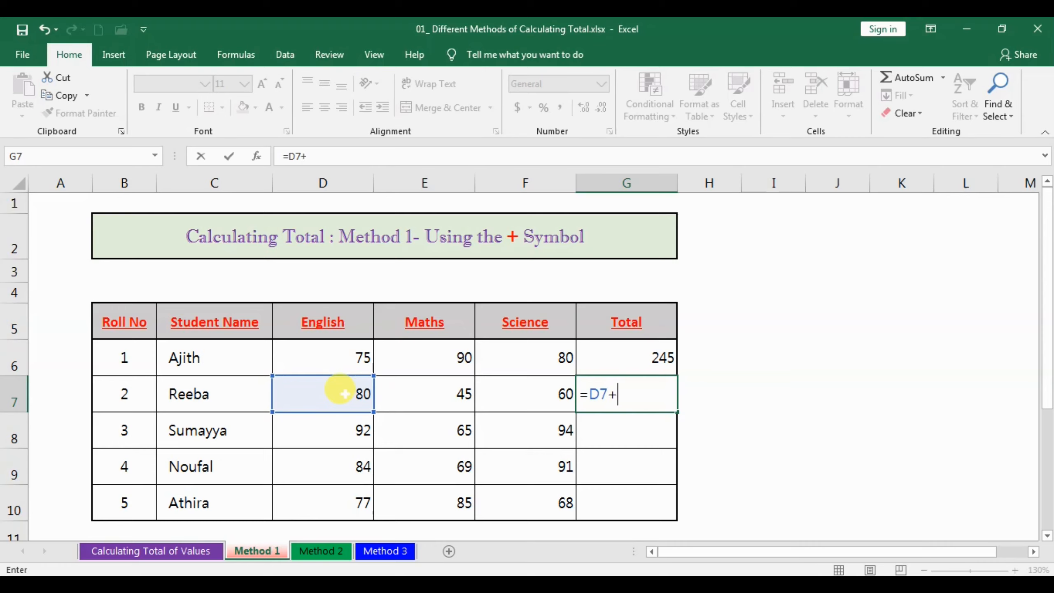
click(410, 393)
text(+)
click(510, 389)
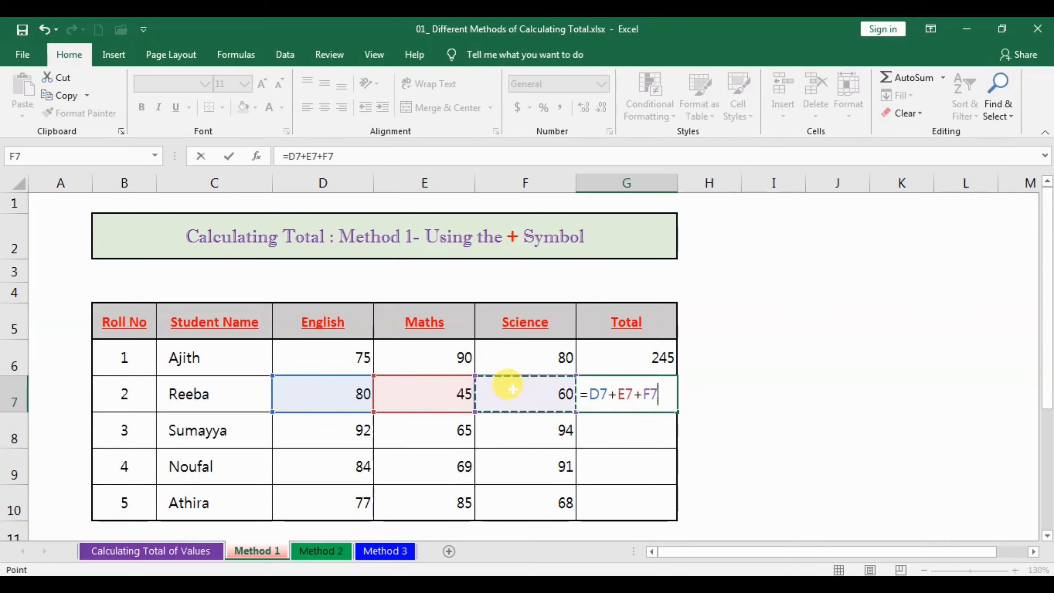
key(Return)
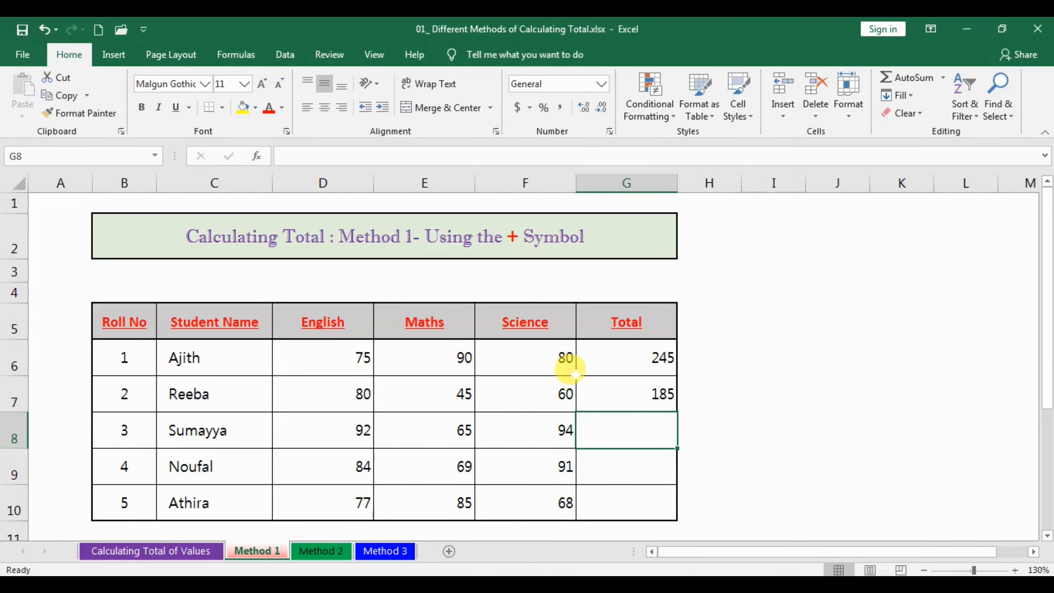
click(635, 393)
key(Delete)
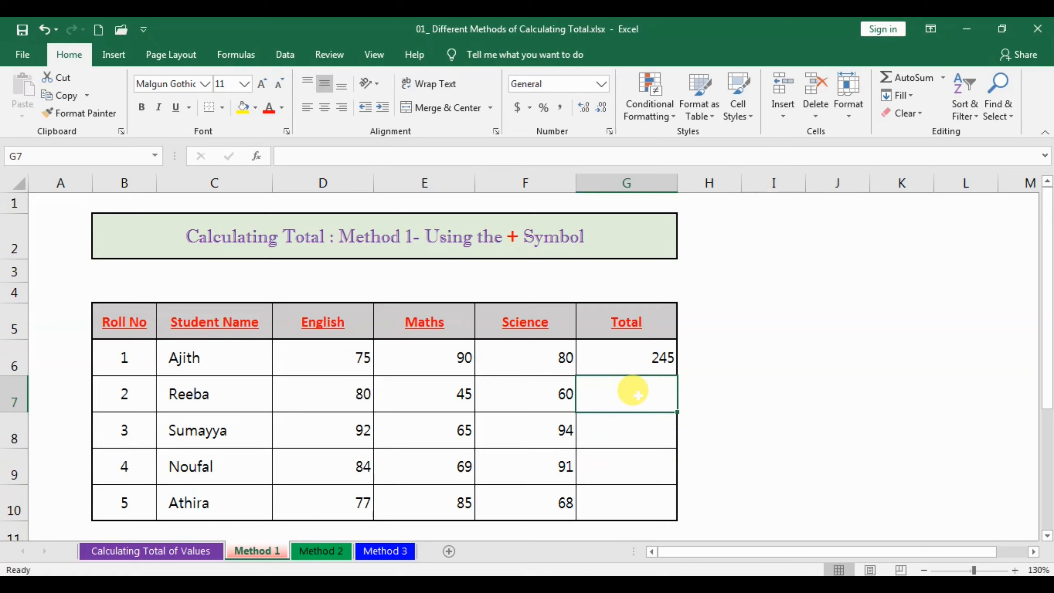
Step: Fill the total formula from G6 down through G10 for the remaining students
click(610, 354)
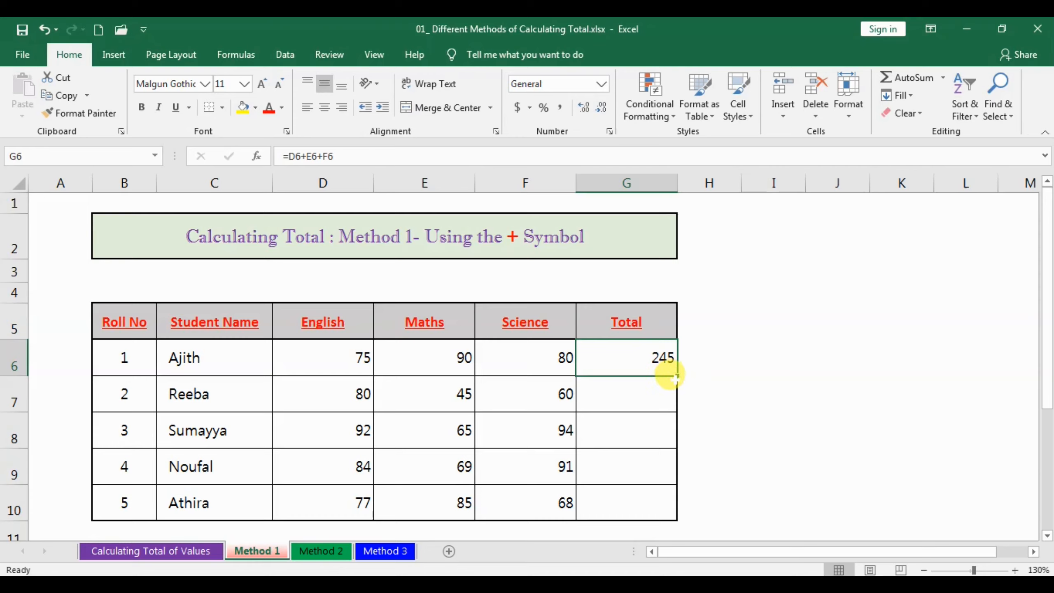
drag(676, 376, 660, 513)
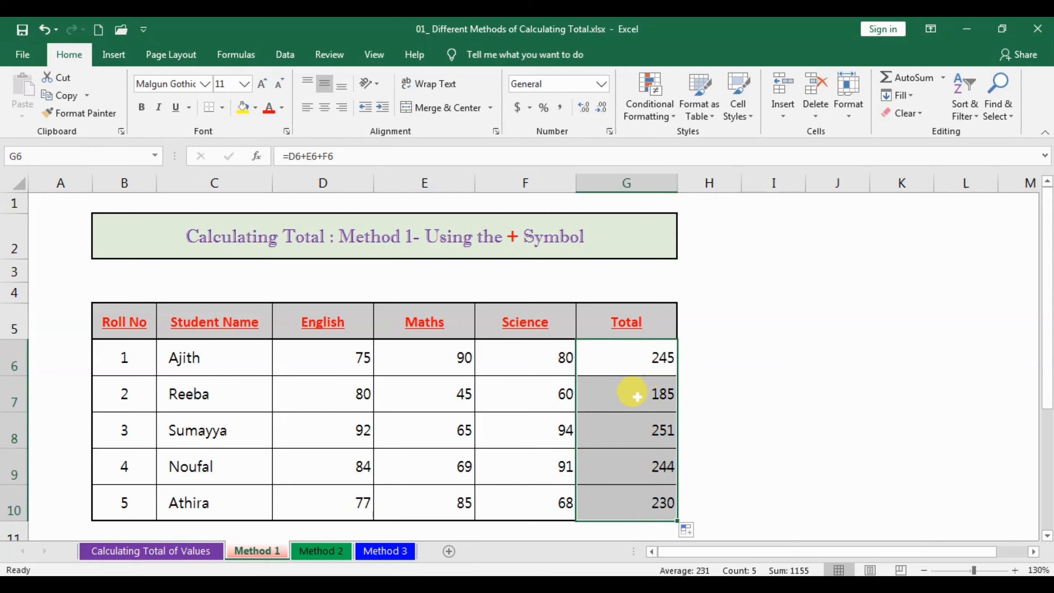
Step: Examine the cell references in the total formulas of G7, G8 and G6
click(614, 397)
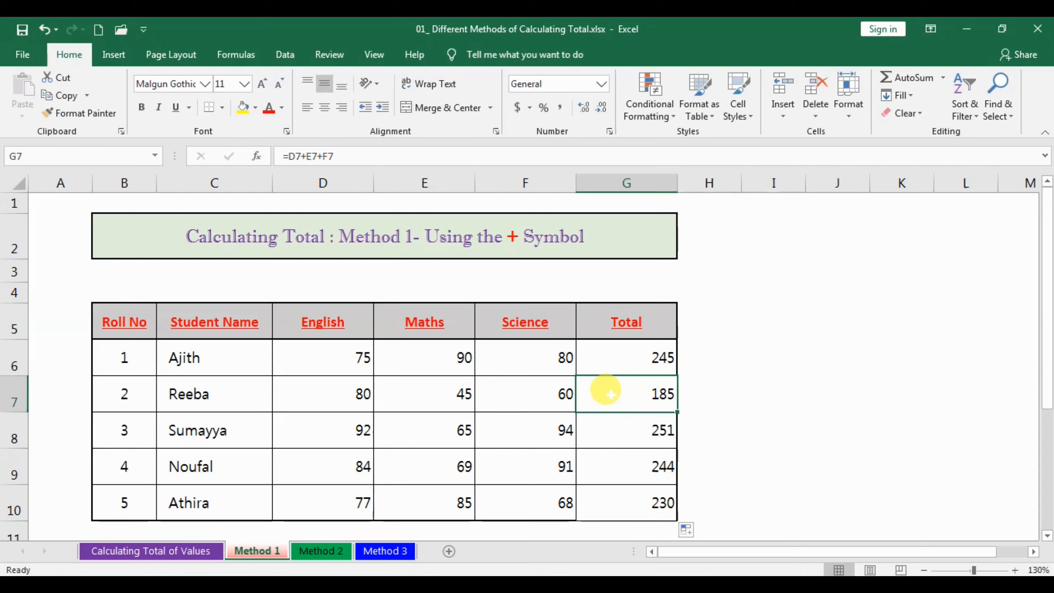
double_click(609, 393)
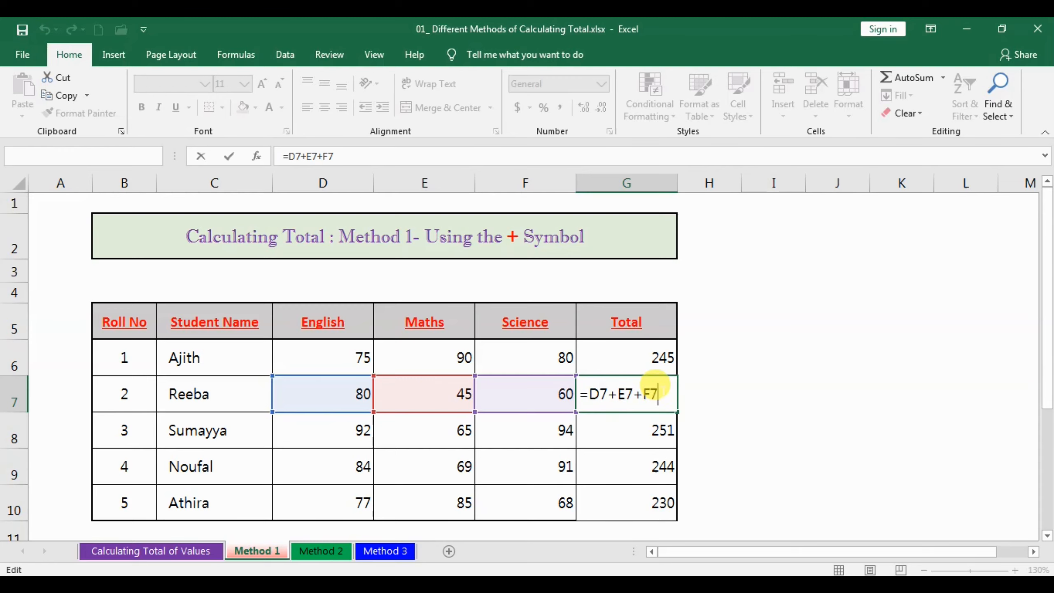
key(Return)
double_click(617, 431)
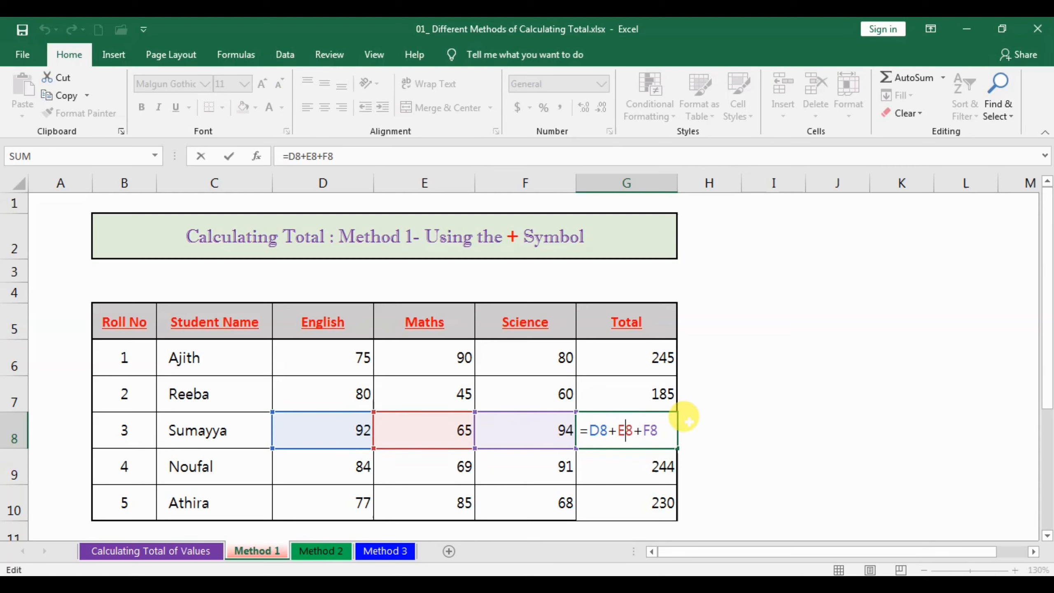
key(Return)
click(656, 362)
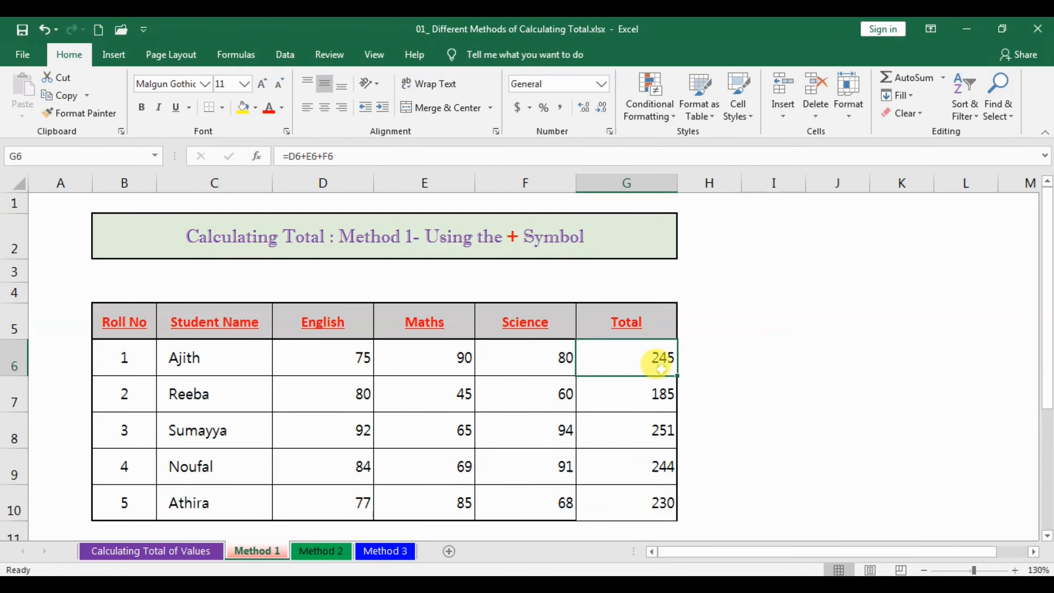
double_click(624, 357)
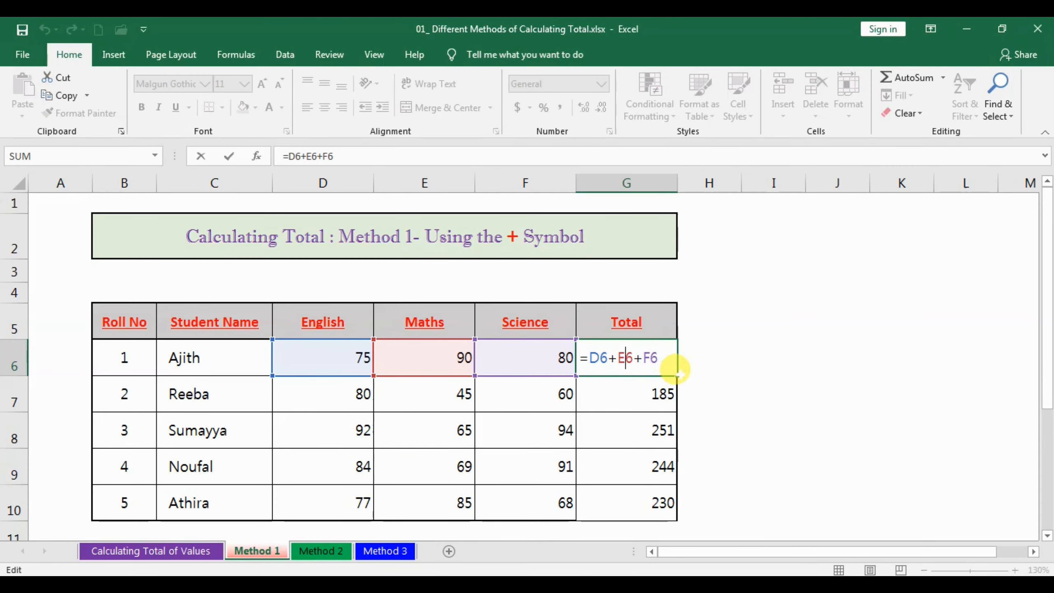
click(658, 357)
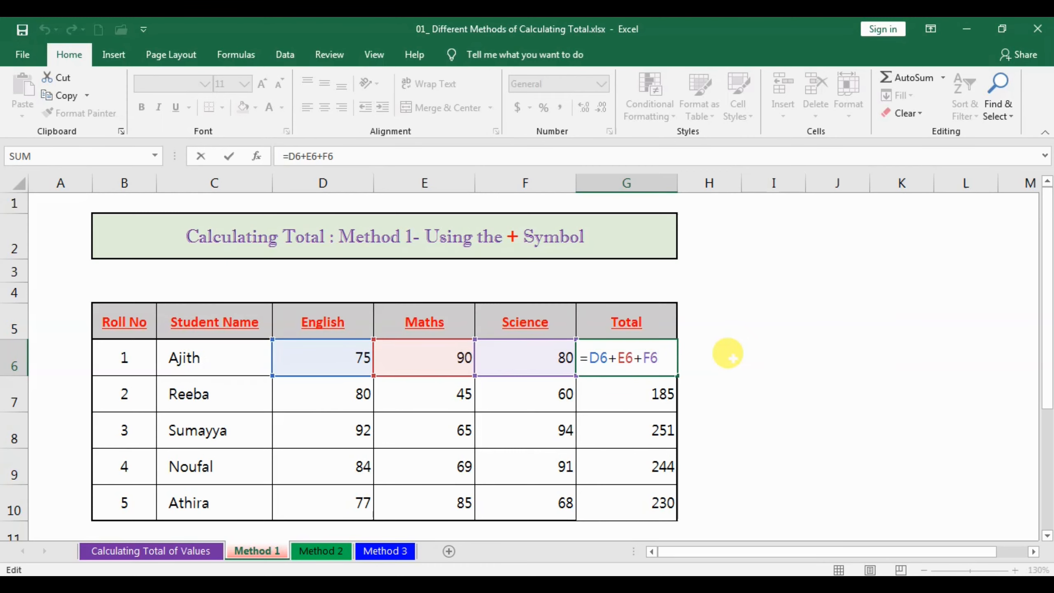
key(Return)
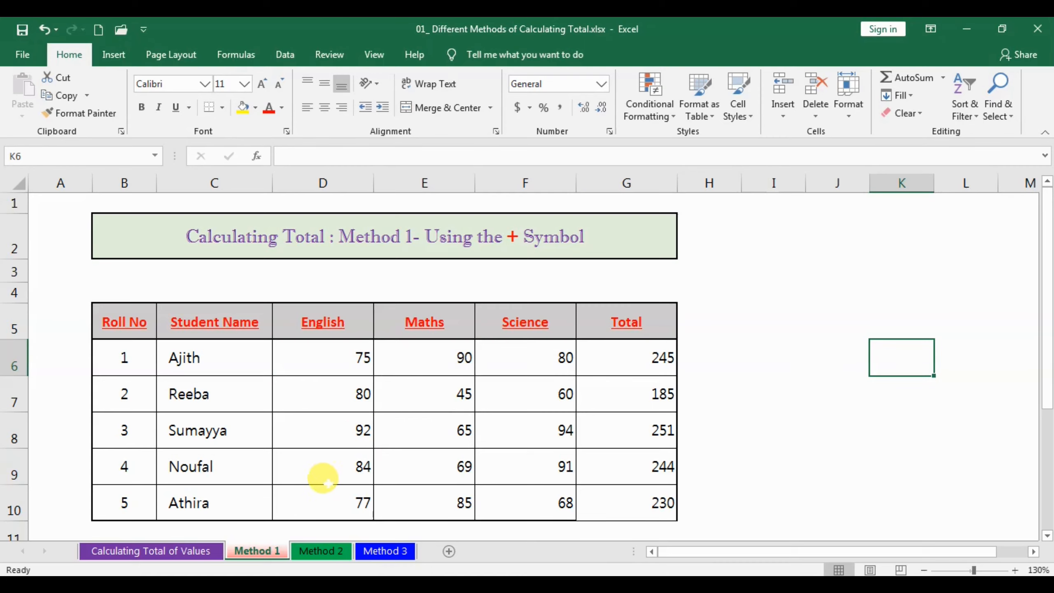
Step: On the Method 2 sheet, total the monthly expenses in D11 with the formula =SUM(D6:D10)
click(329, 551)
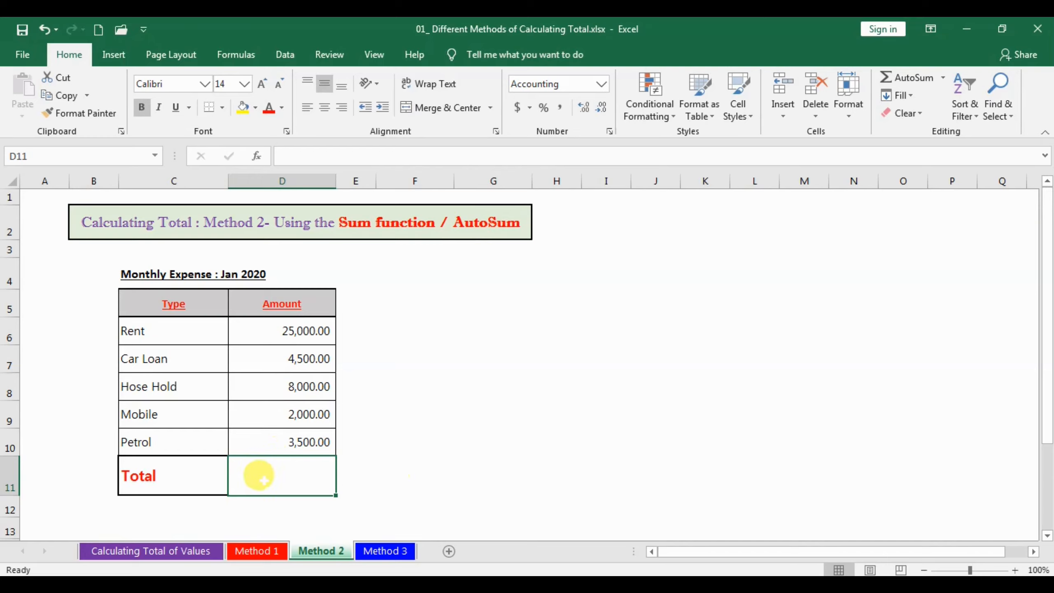
click(277, 510)
click(290, 479)
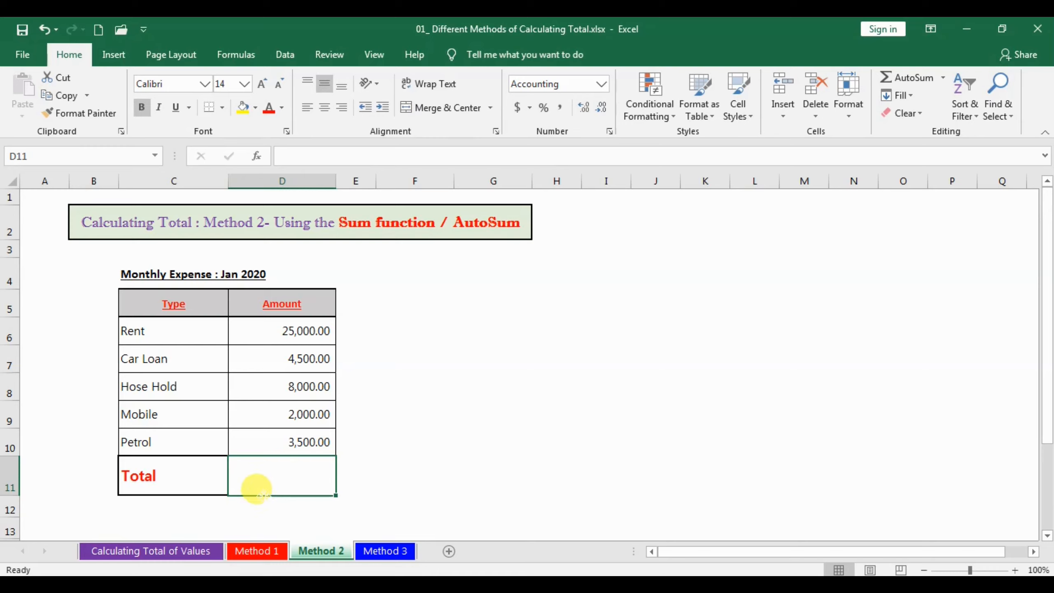
text(=)
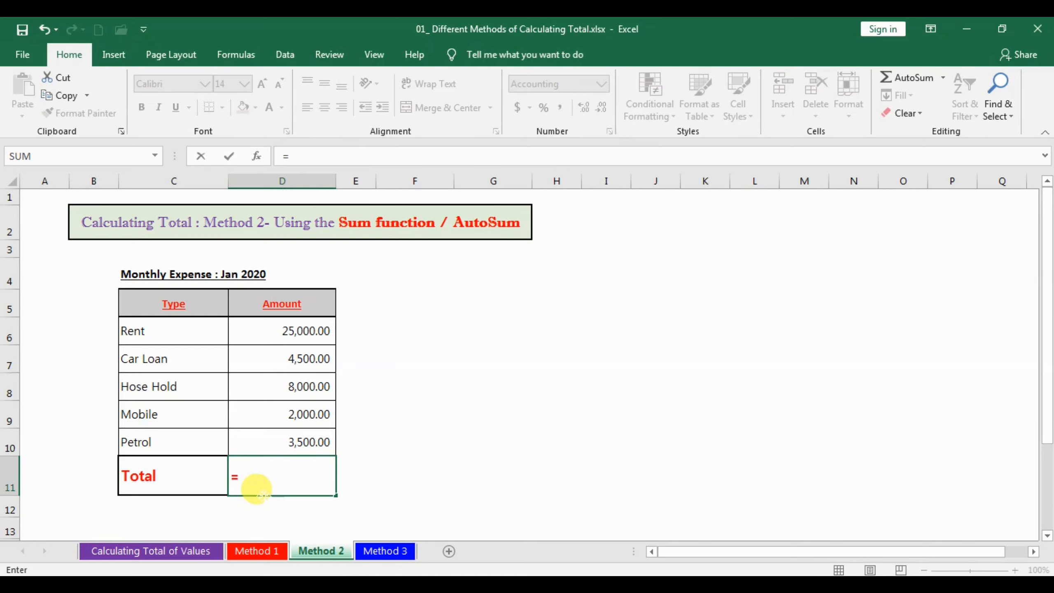
text(sum)
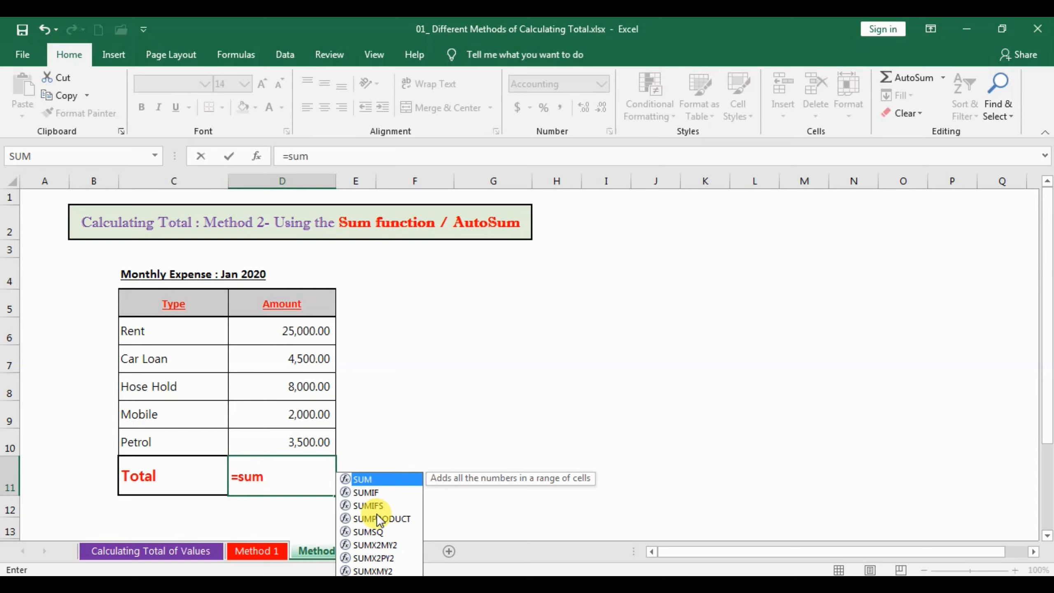
double_click(371, 479)
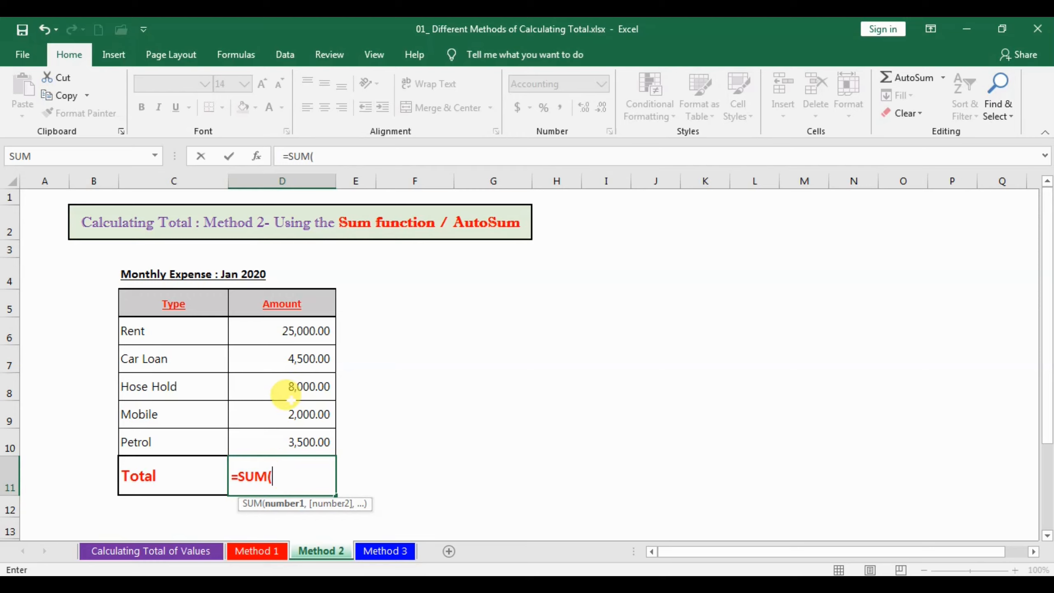
drag(286, 328, 292, 434)
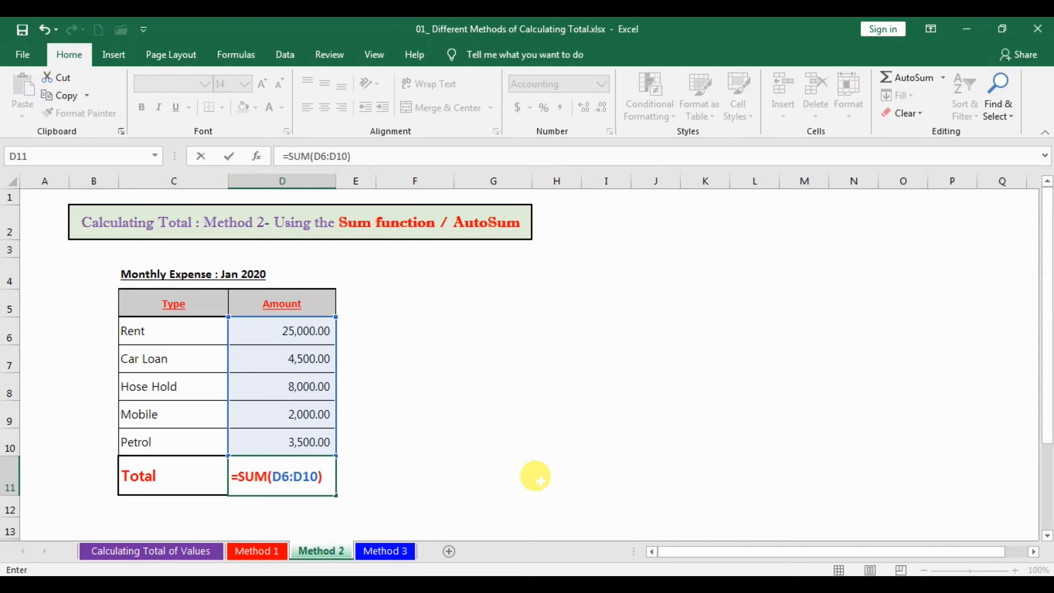
key(Return)
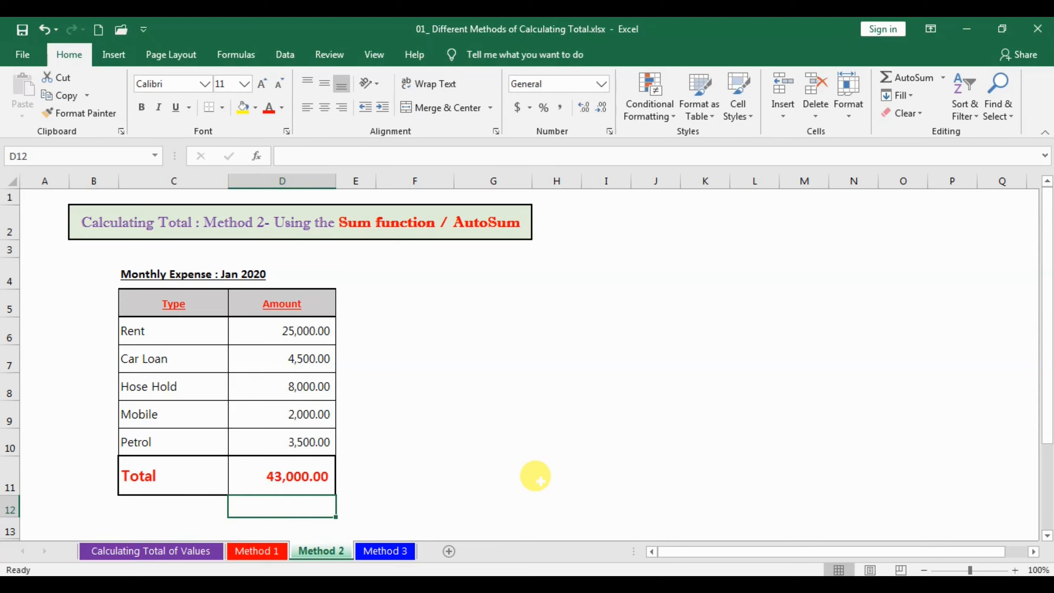
Step: Clear the expense total in D11 and recalculate it with AutoSum over D6:D10
click(320, 484)
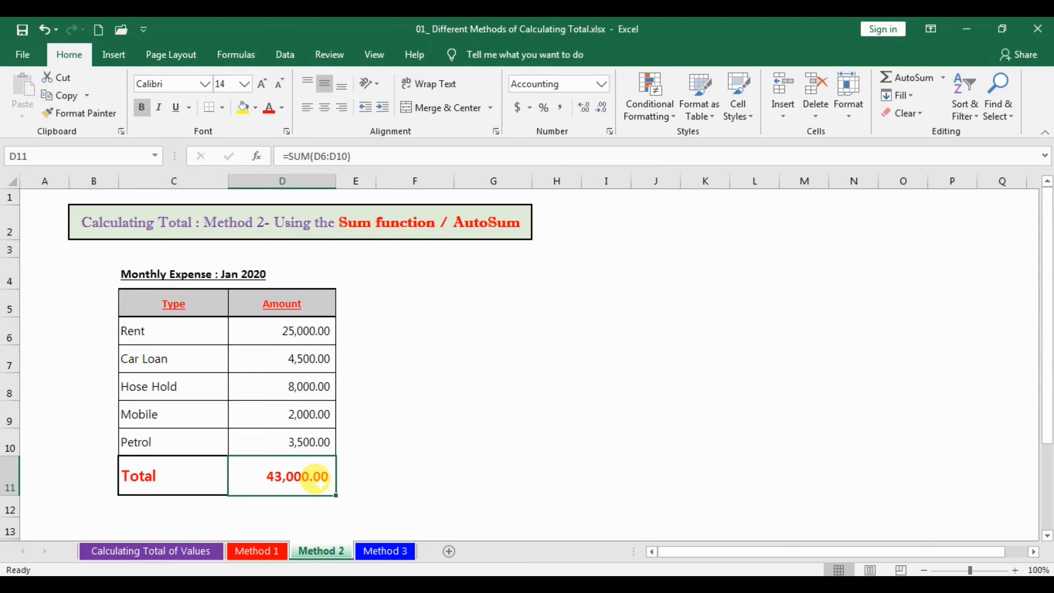
key(Delete)
click(413, 459)
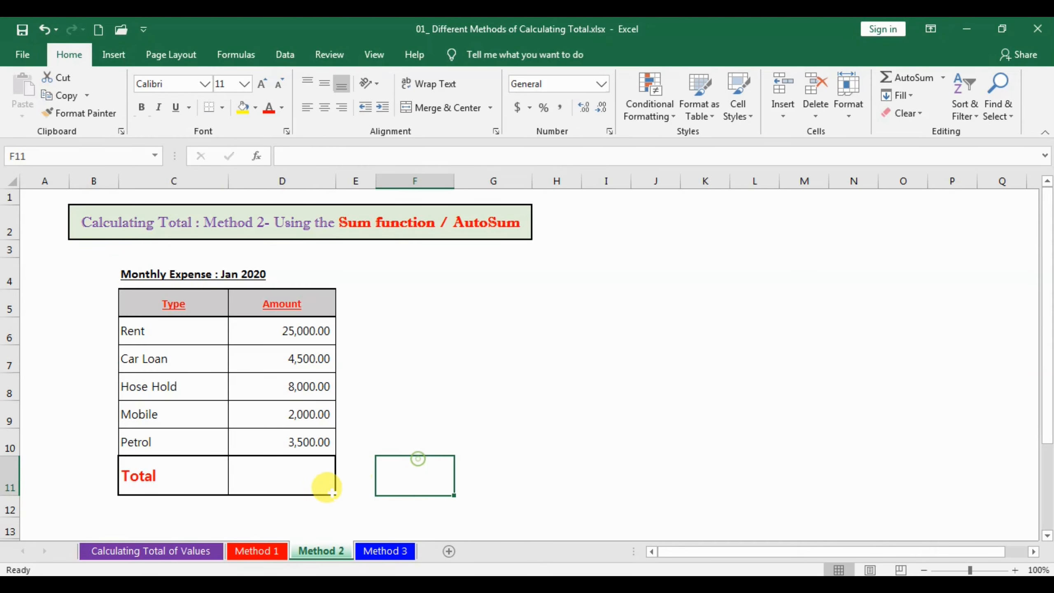
click(262, 475)
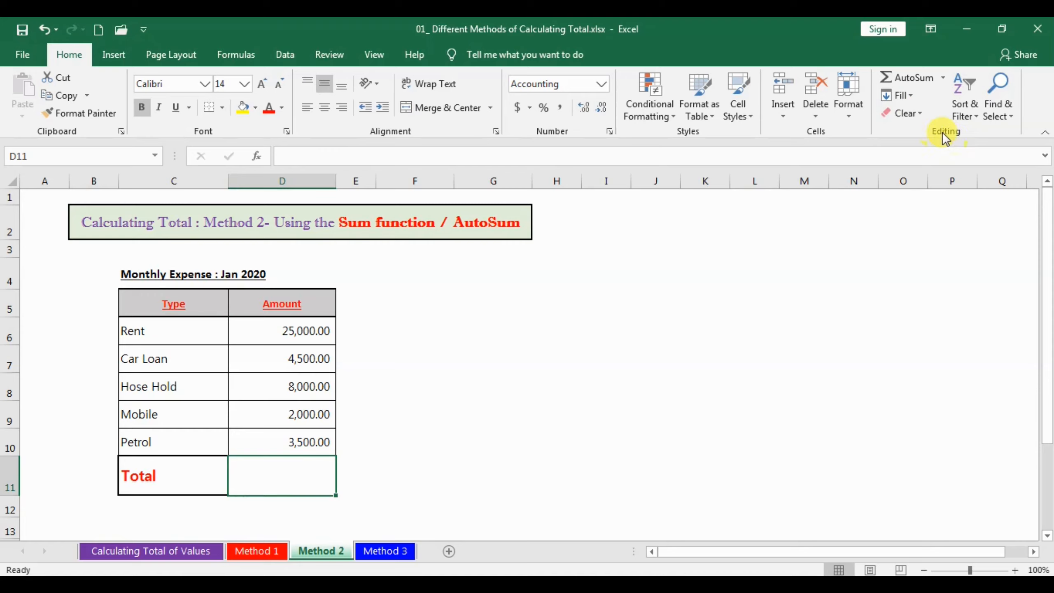
click(896, 74)
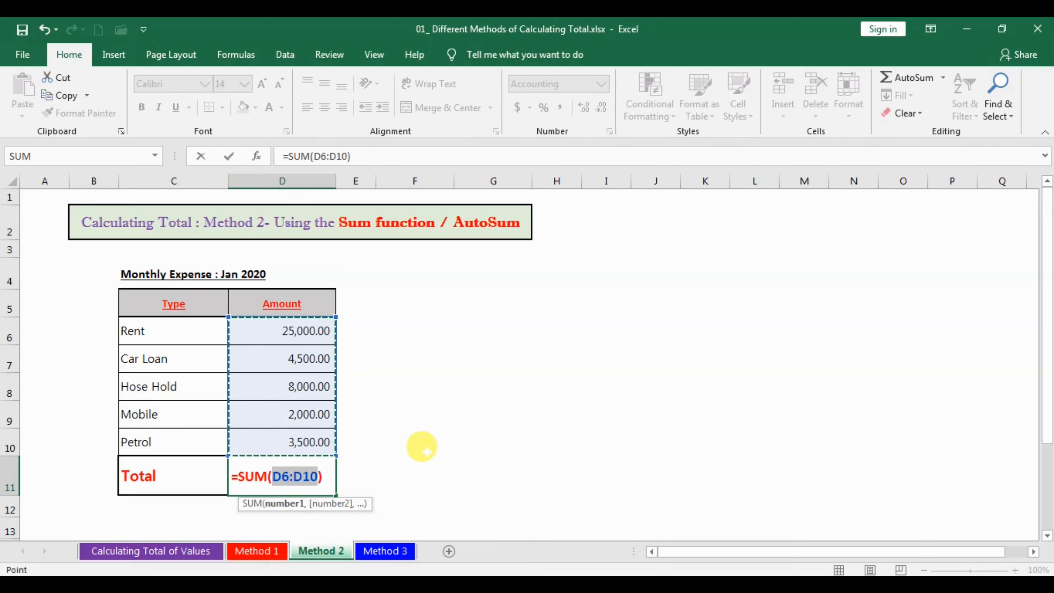
key(Return)
click(486, 430)
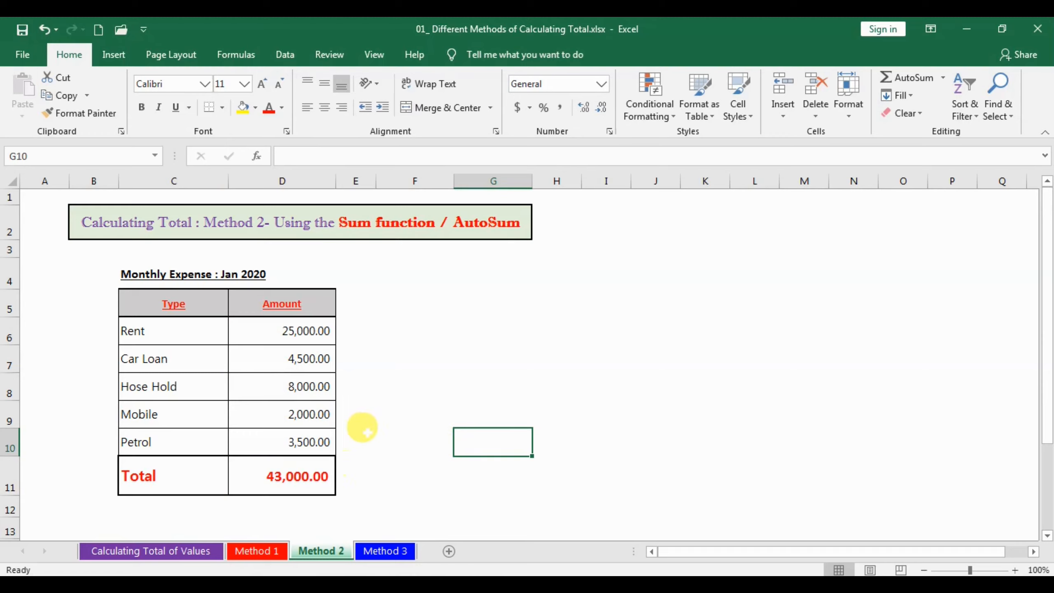
Step: On the Method 3 sheet, total the expense amounts D6:D10 in D11 using the AutoSum shortcut
click(386, 551)
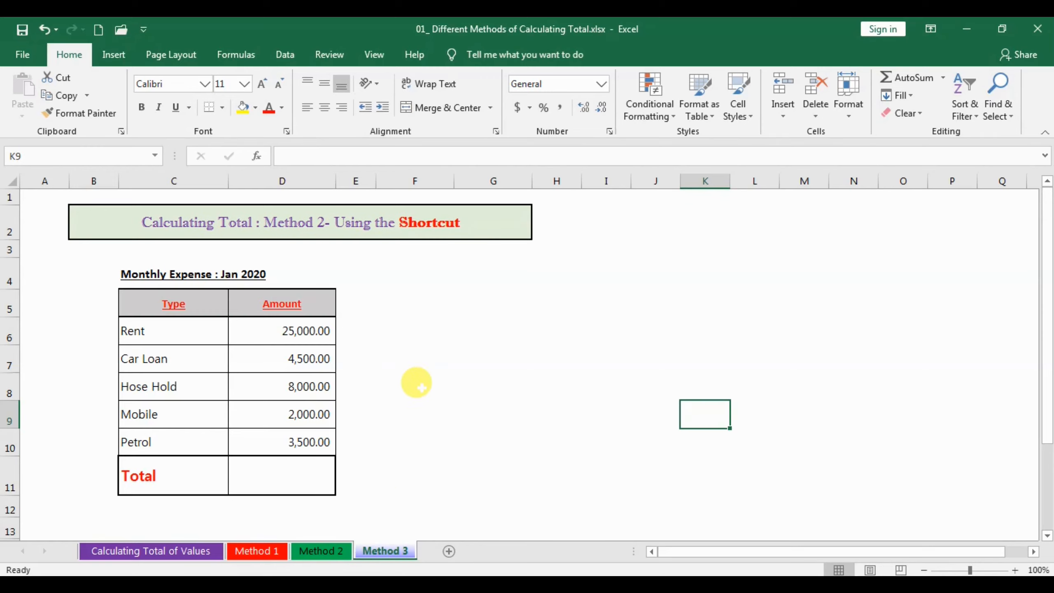
click(278, 475)
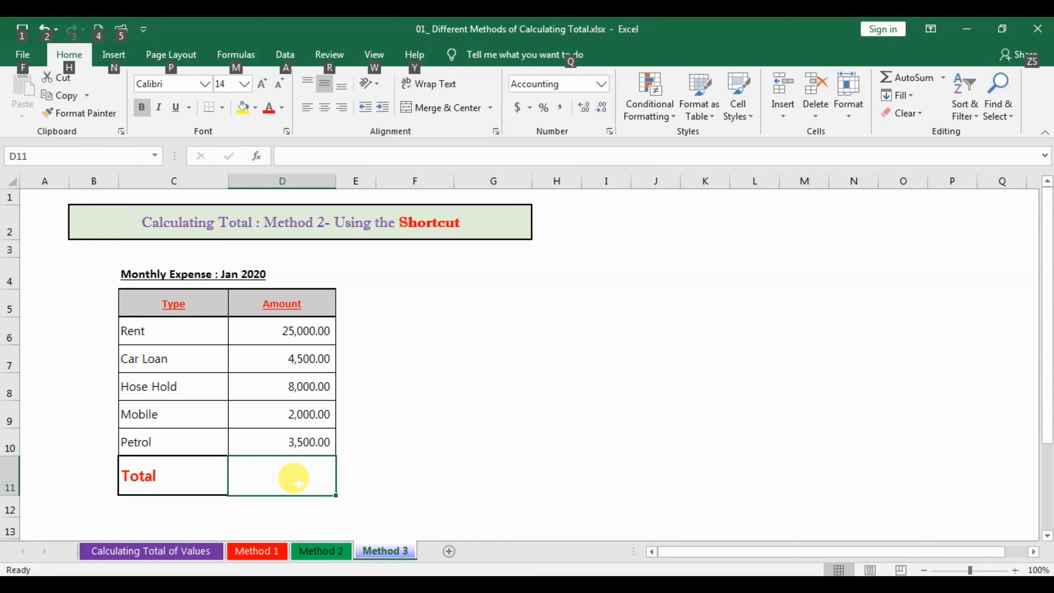
key(alt+equal)
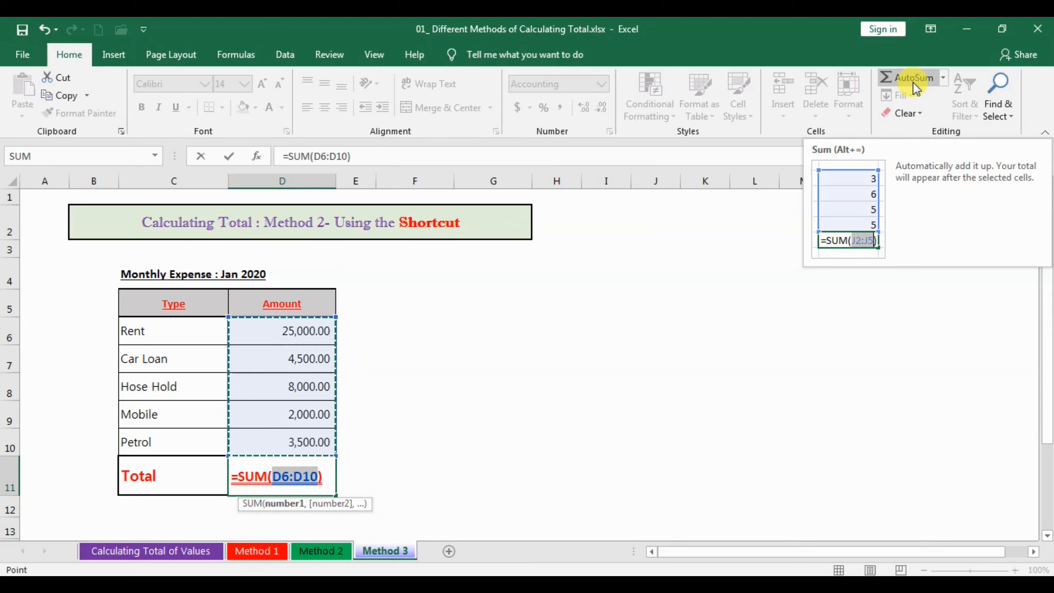
key(Return)
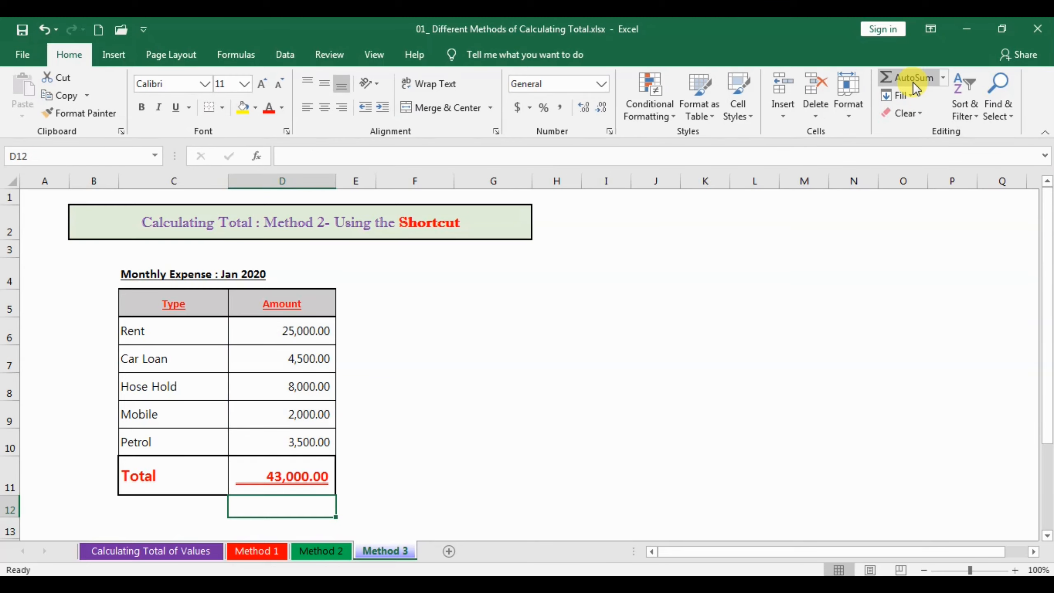